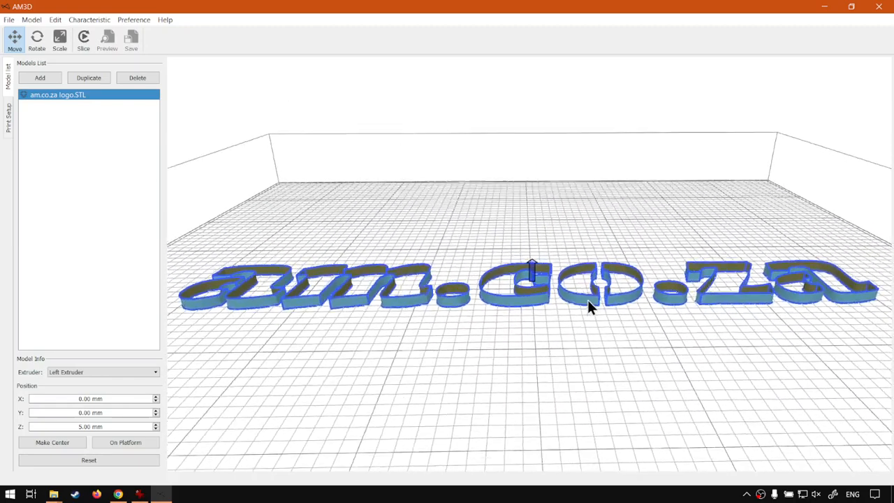
- Open the printer preferences and set the left extruder's nozzle size to 2 mm
{"action": "scroll", "coordinate": [586, 294], "scroll_direction": "up", "scroll_amount": 5}
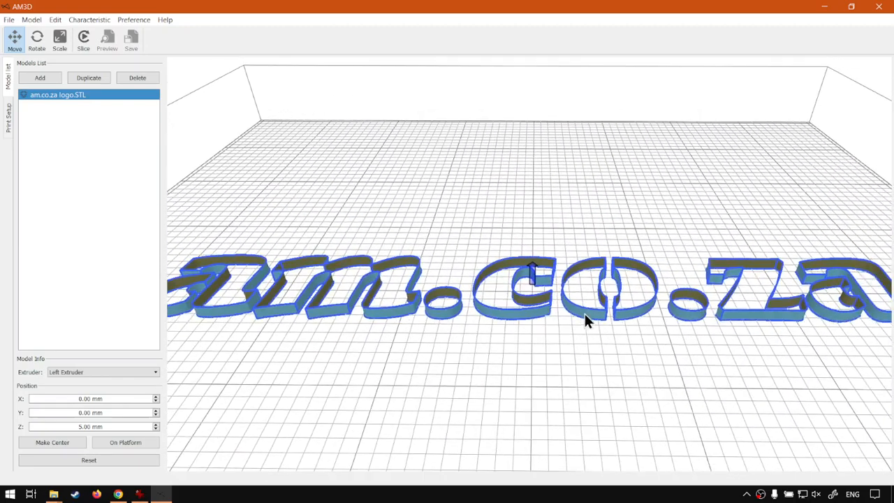
{"action": "right_click_drag", "start_coordinate": [585, 313], "coordinate": [588, 299]}
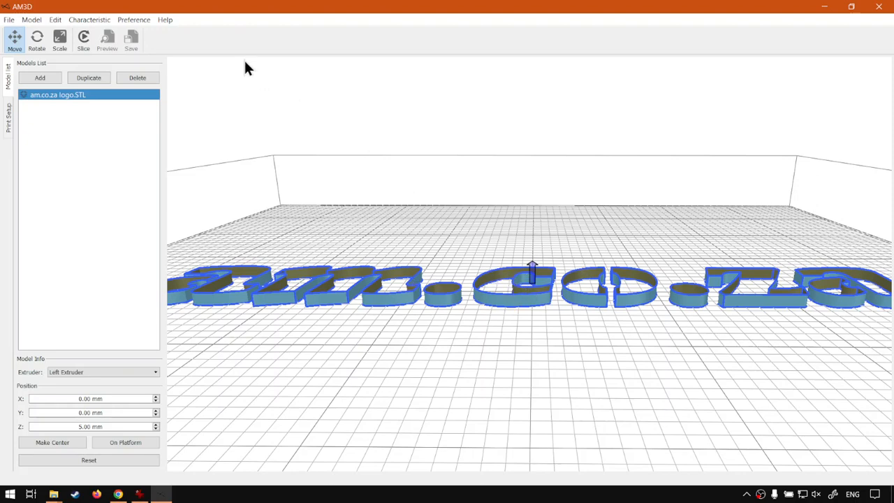
{"action": "left_click", "coordinate": [141, 25]}
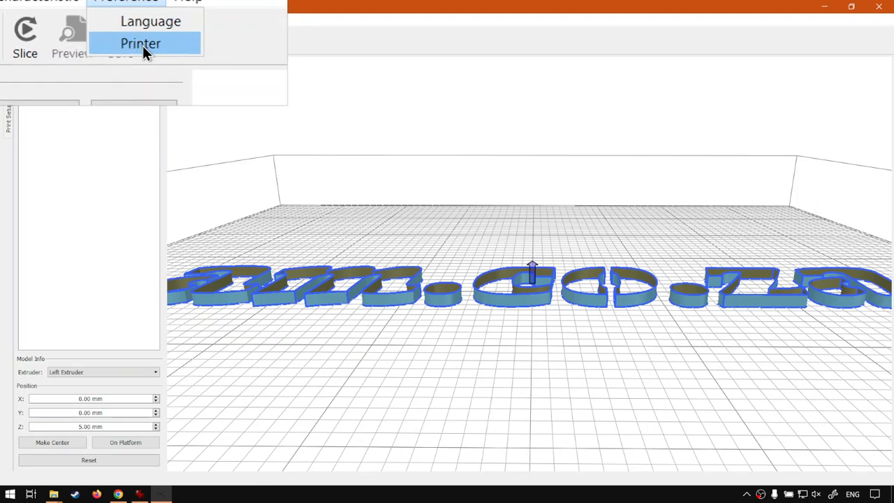
{"action": "left_click", "coordinate": [142, 44]}
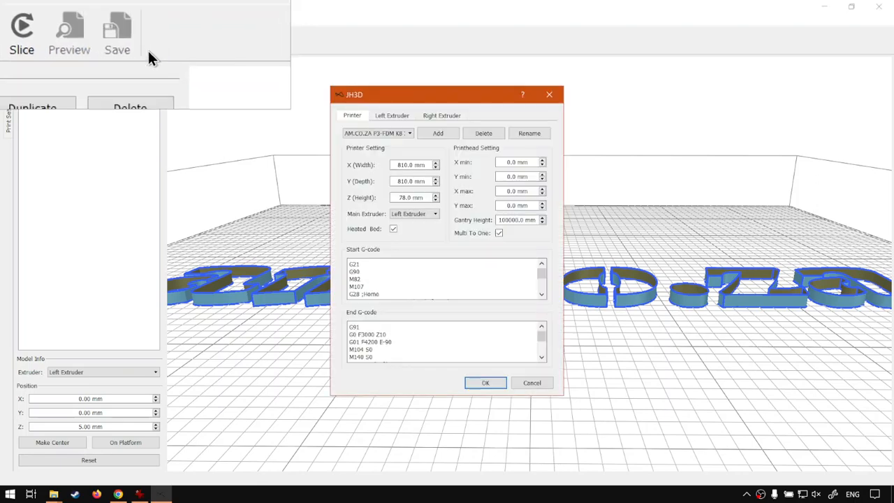
{"action": "left_click", "coordinate": [404, 118]}
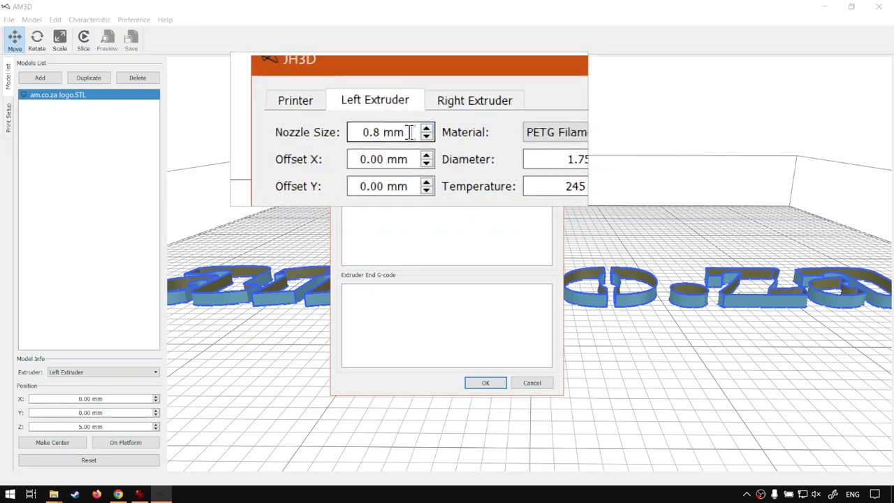
{"action": "left_click", "coordinate": [515, 133]}
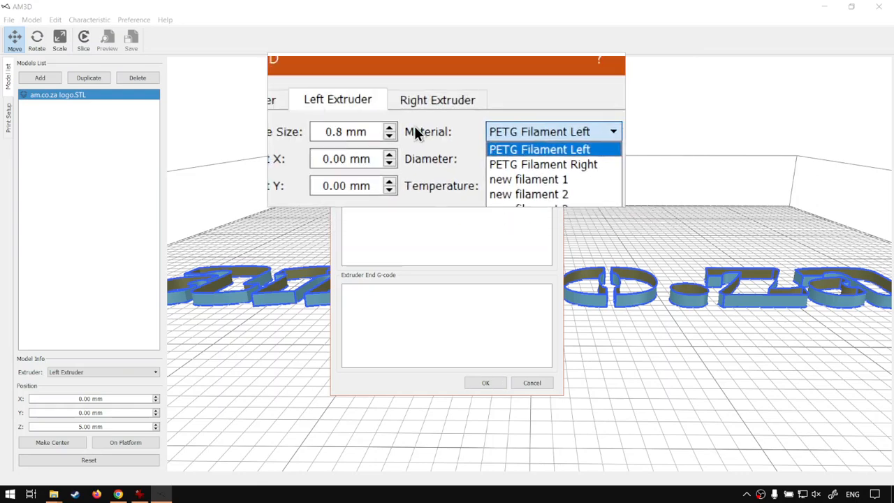
{"action": "left_click", "coordinate": [440, 130]}
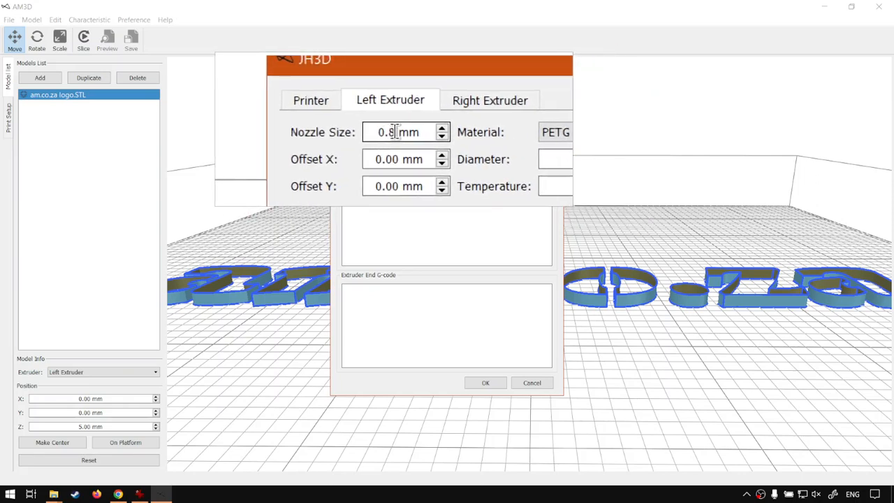
{"action": "left_click_drag", "start_coordinate": [409, 132], "coordinate": [379, 129]}
{"action": "type", "text": "2"}
- Set the right extruder's nozzle size to 1 mm and apply the printer settings
{"action": "left_click", "coordinate": [431, 118]}
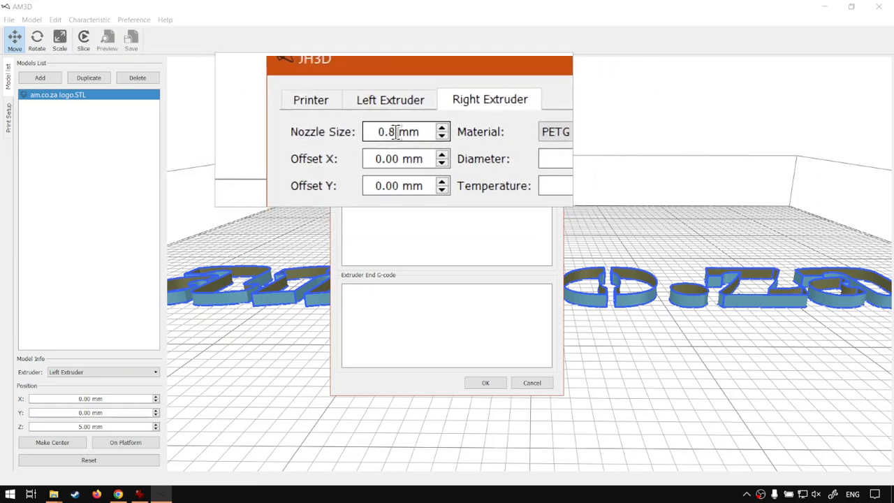
{"action": "left_click_drag", "start_coordinate": [403, 132], "coordinate": [382, 132]}
{"action": "type", "text": "1"}
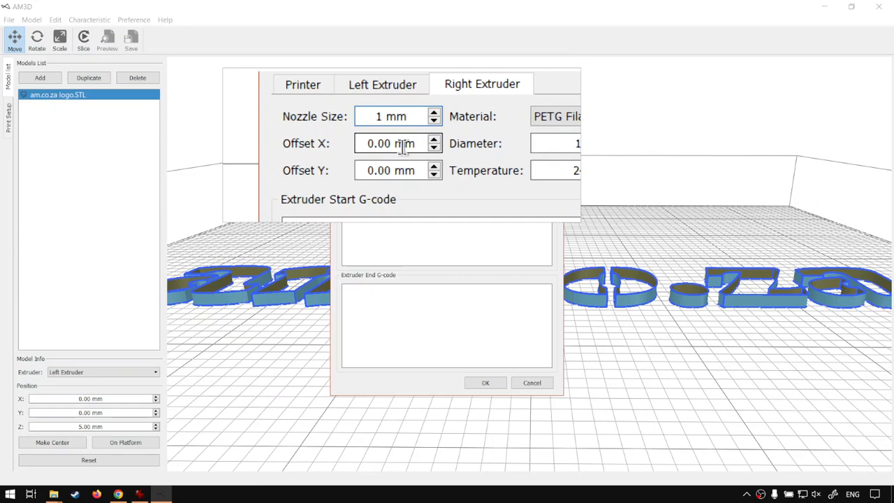
{"action": "left_click", "coordinate": [487, 383]}
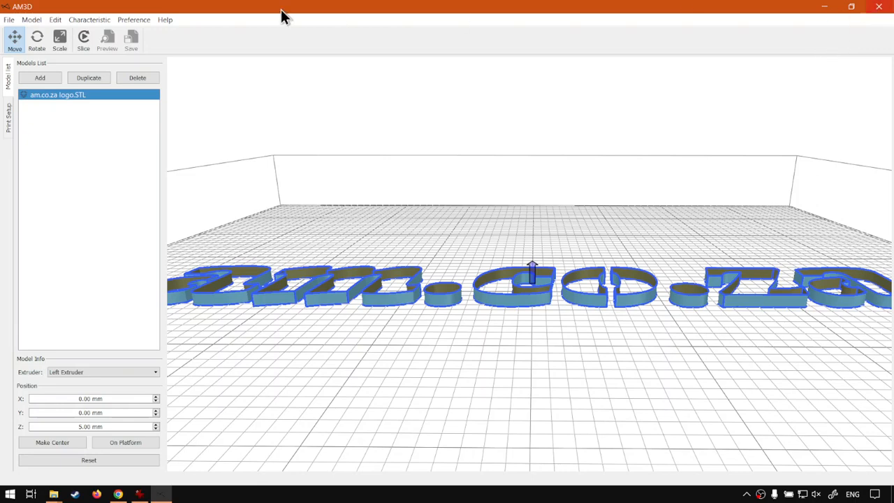
- Reopen the printer preferences, check the nozzle sizes of both extruders, and leave without making changes
{"action": "left_click", "coordinate": [141, 44]}
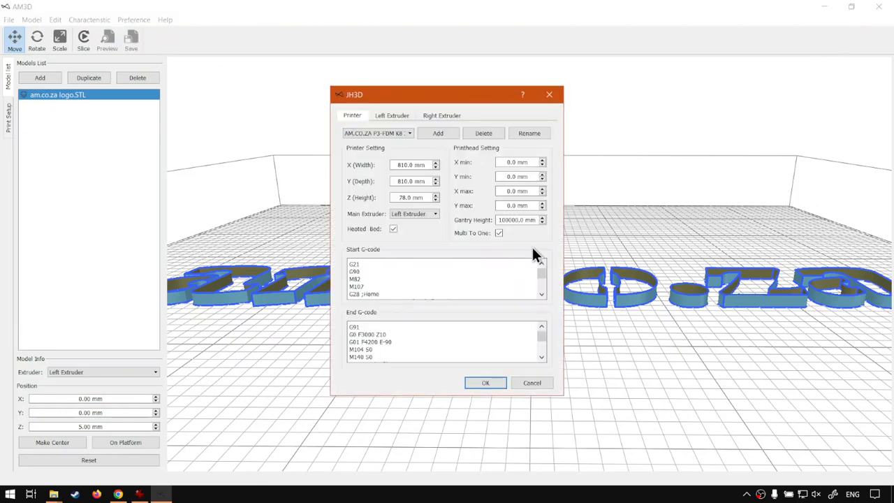
{"action": "left_click", "coordinate": [391, 115]}
{"action": "left_click", "coordinate": [437, 116]}
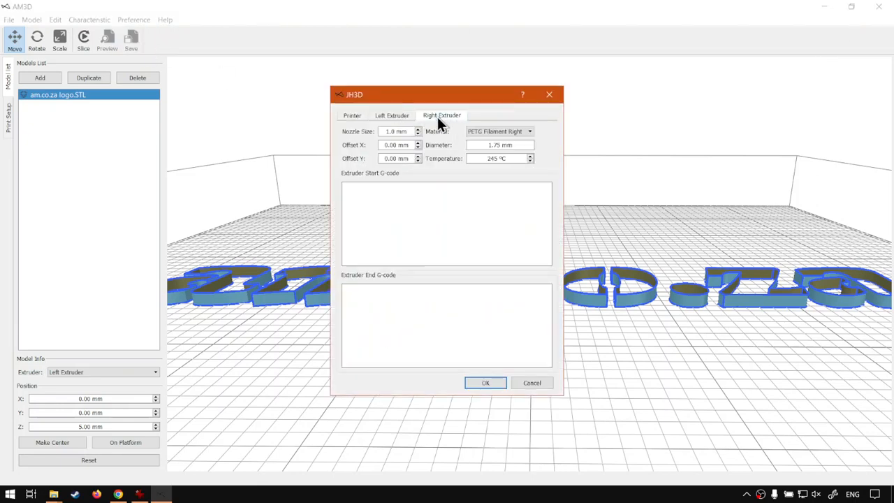
{"action": "left_click", "coordinate": [390, 116]}
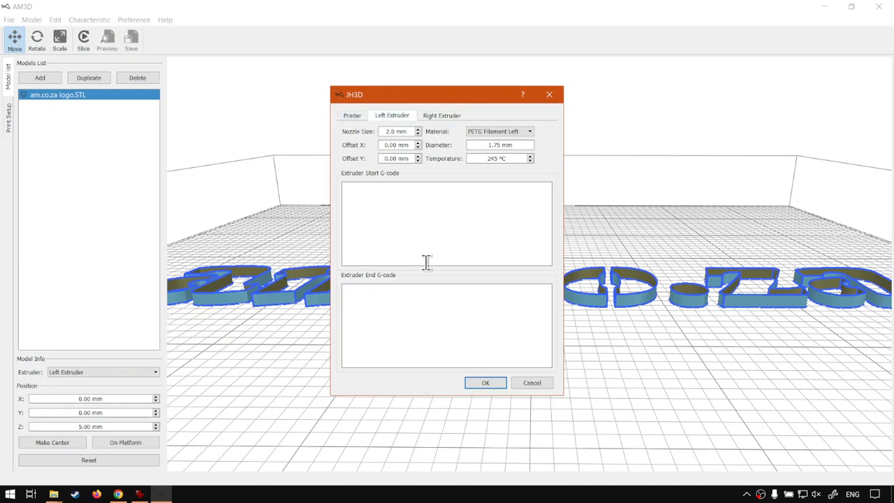
{"action": "left_click", "coordinate": [542, 384]}
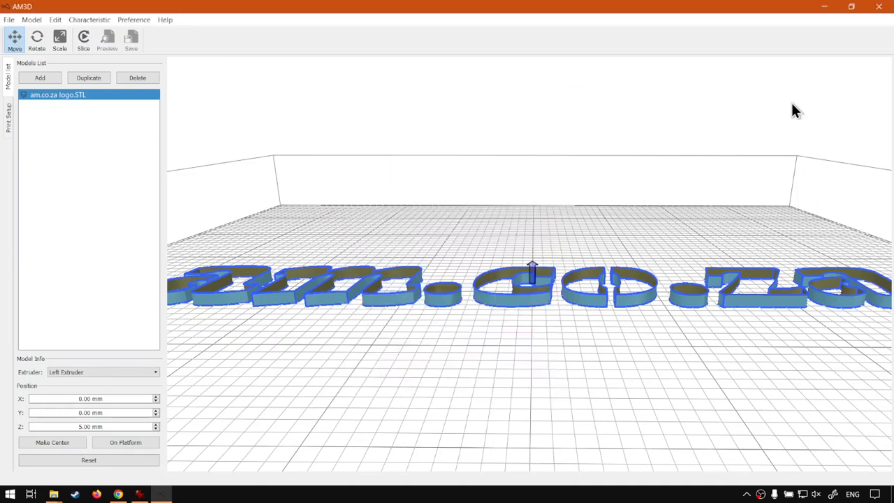
- Close the slicer, relaunch it from PrintUP2.exe, and maximize its window
{"action": "left_click", "coordinate": [878, 7]}
{"action": "double_click", "coordinate": [143, 309]}
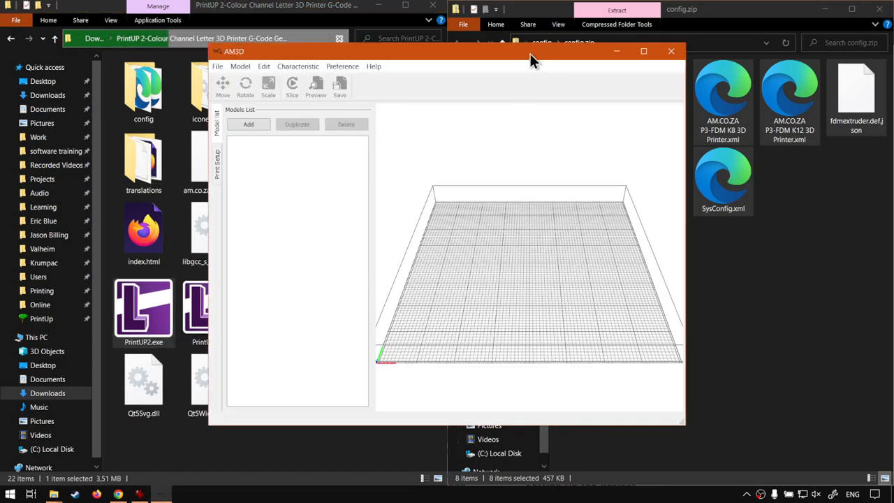
{"action": "double_click", "coordinate": [530, 51]}
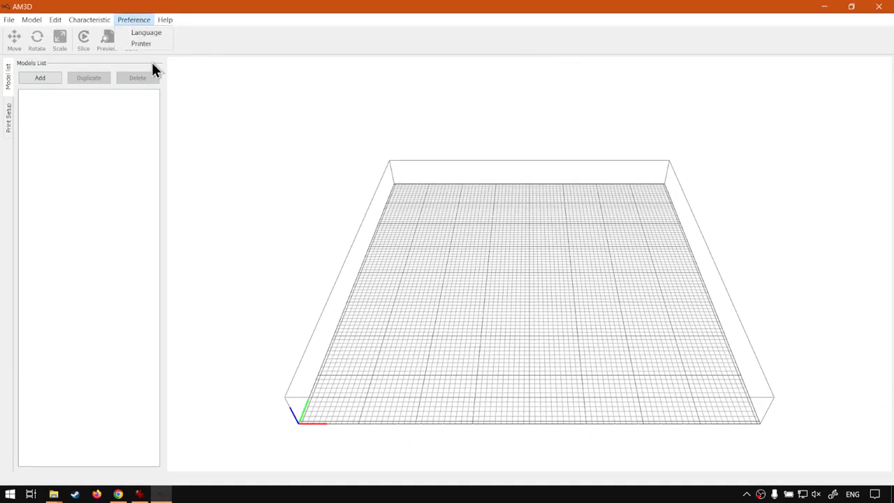
- Check whether the left and right nozzle sizes persist in the printer preferences after the restart, then cancel the dialog
{"action": "left_click", "coordinate": [152, 44]}
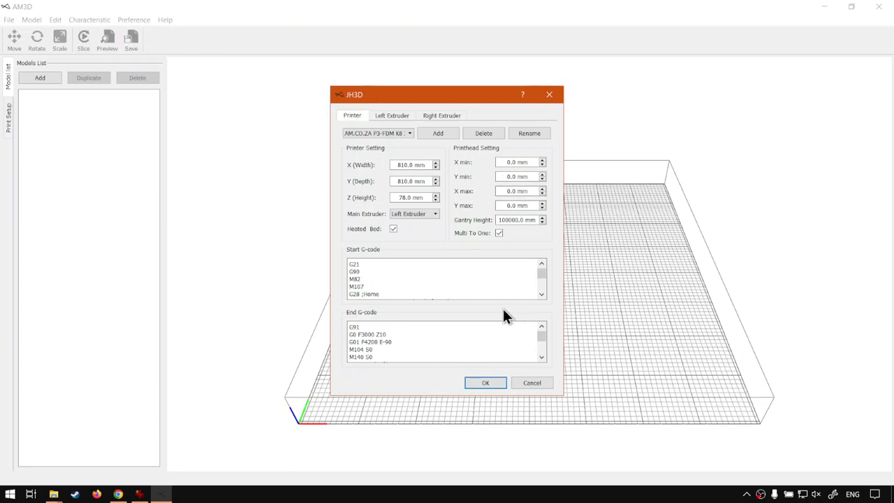
{"action": "left_click", "coordinate": [386, 116]}
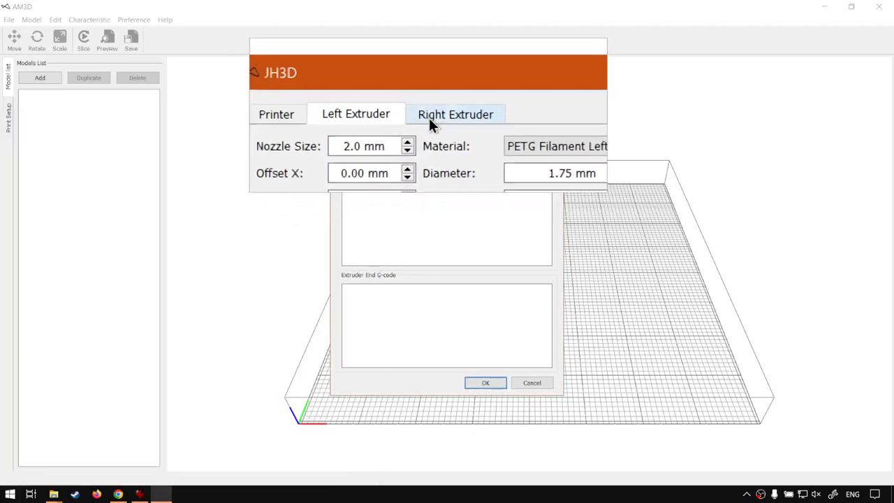
{"action": "left_click", "coordinate": [430, 117]}
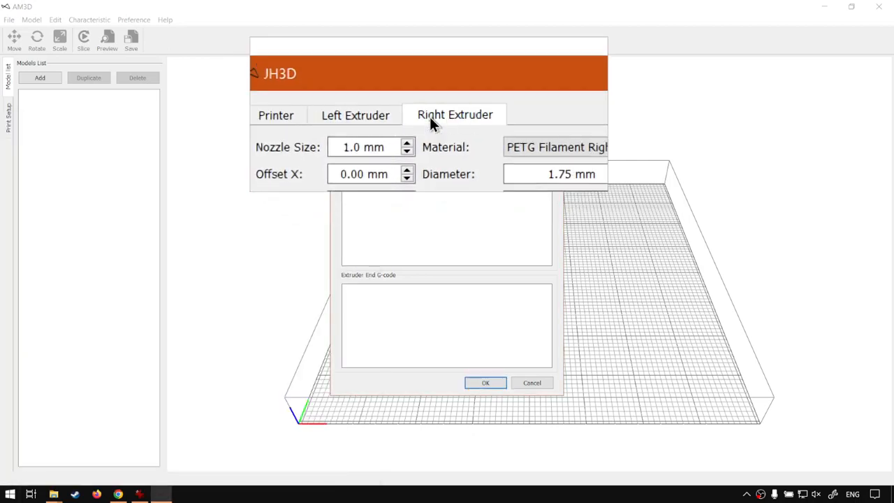
{"action": "left_click", "coordinate": [391, 132]}
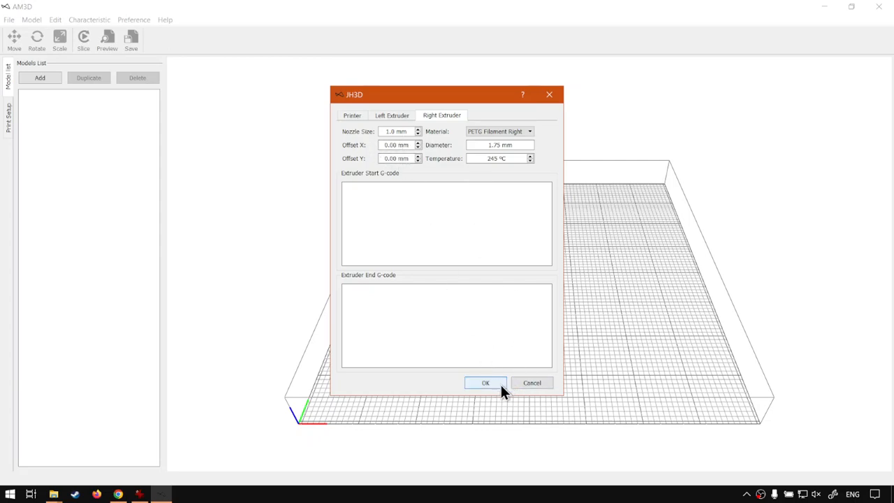
{"action": "left_click", "coordinate": [529, 382]}
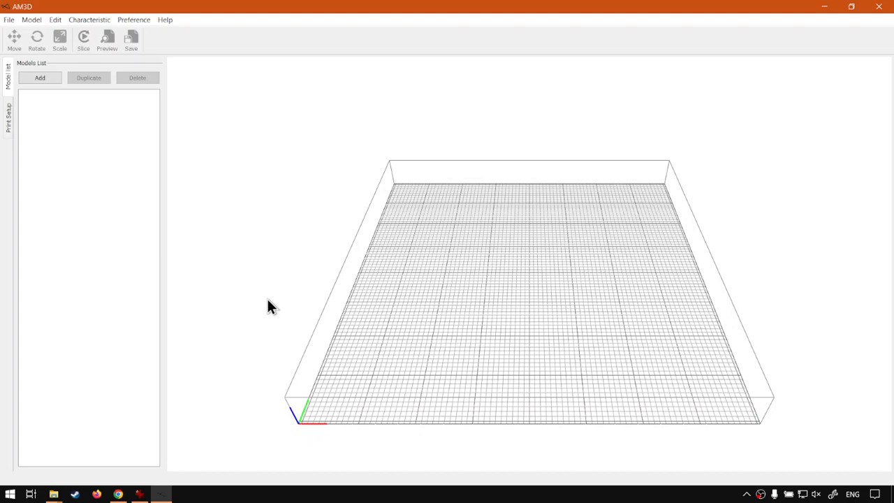
{"action": "left_click", "coordinate": [28, 21]}
{"action": "left_click", "coordinate": [30, 32]}
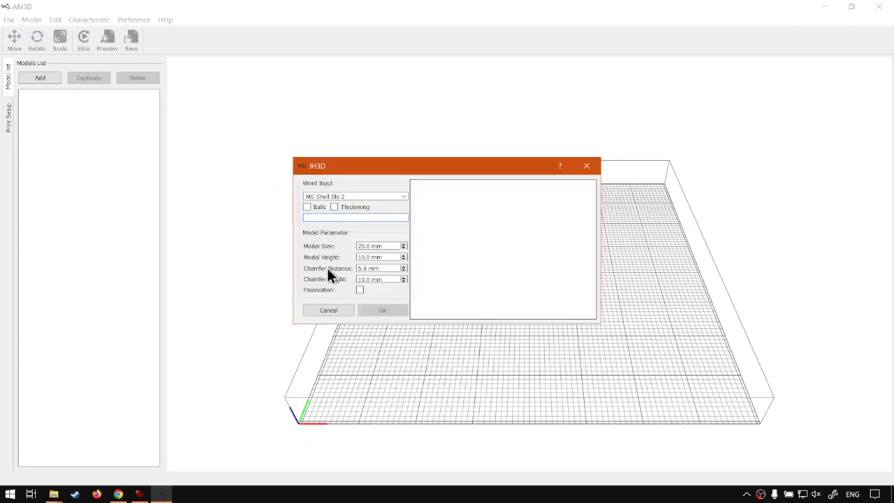
{"action": "left_click", "coordinate": [340, 312]}
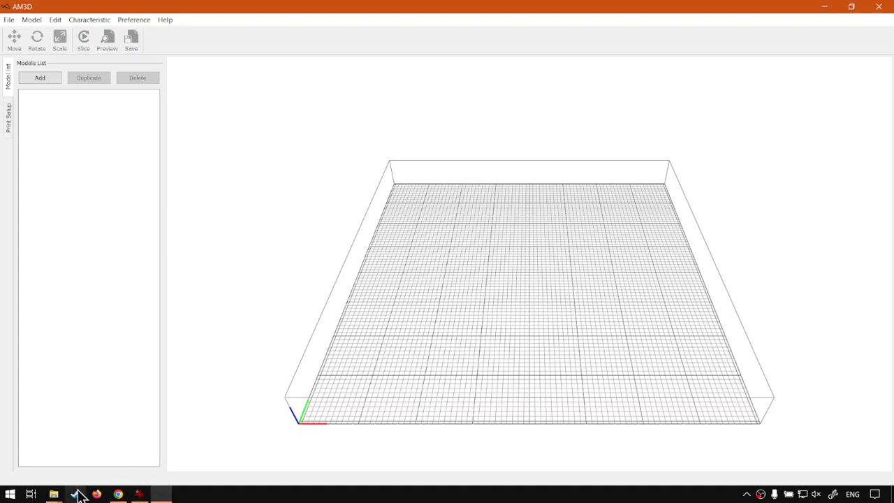
- Switch to the File Explorer windows for the PrintUP 2 folder and config.zip, and open the program's config folder
{"action": "mouse_move", "coordinate": [58, 496]}
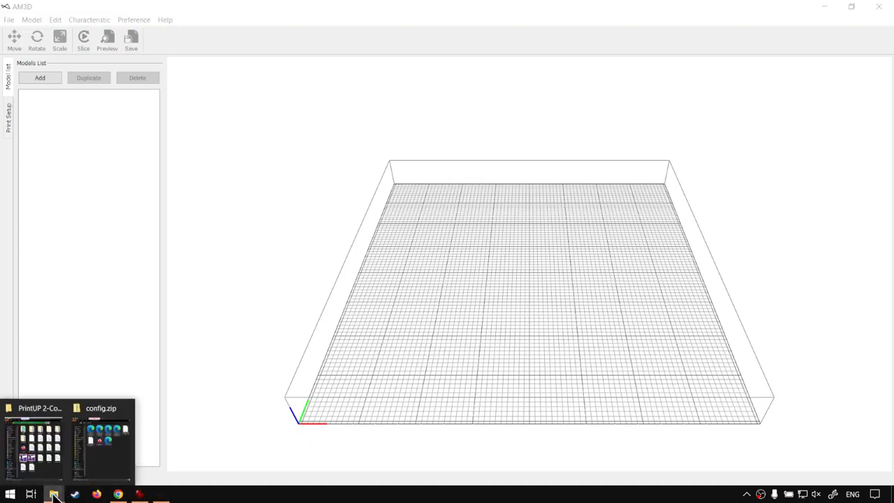
{"action": "left_click", "coordinate": [60, 455]}
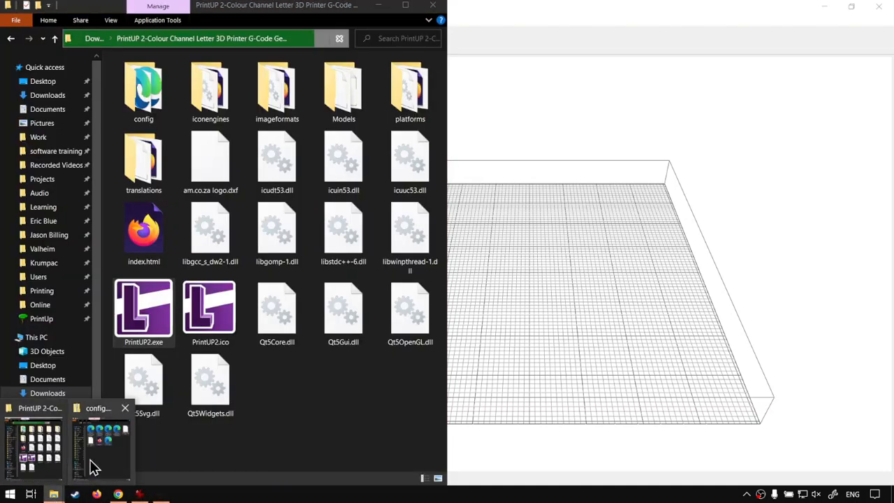
{"action": "left_click", "coordinate": [92, 465]}
{"action": "left_click", "coordinate": [342, 40]}
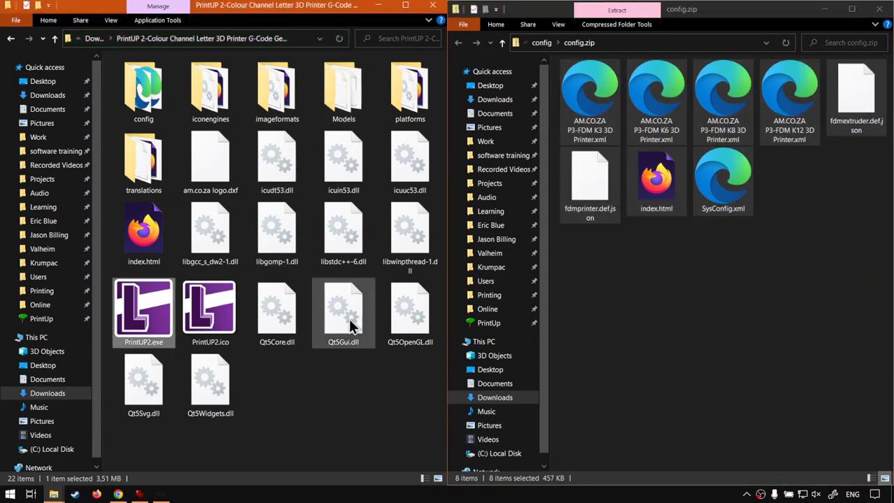
{"action": "double_click", "coordinate": [149, 110]}
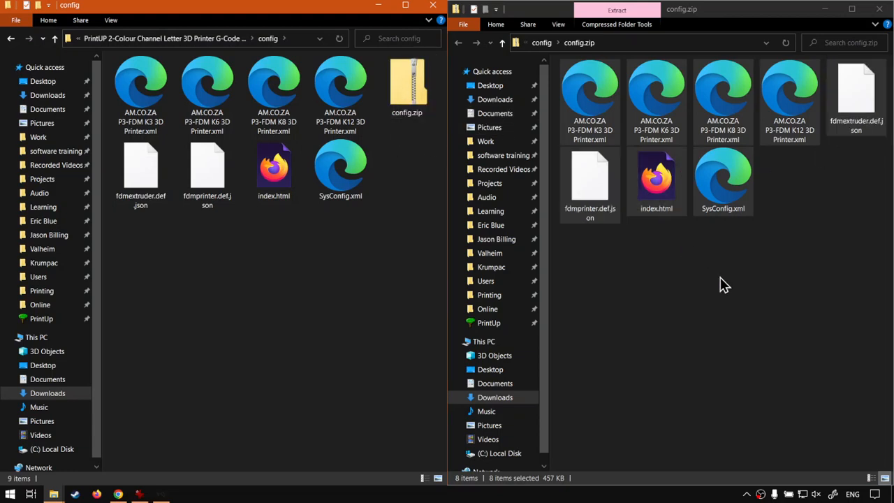
- Select all the files inside config.zip and copy them
{"action": "left_click", "coordinate": [720, 284]}
{"action": "left_click", "coordinate": [408, 86]}
{"action": "right_click", "coordinate": [410, 82]}
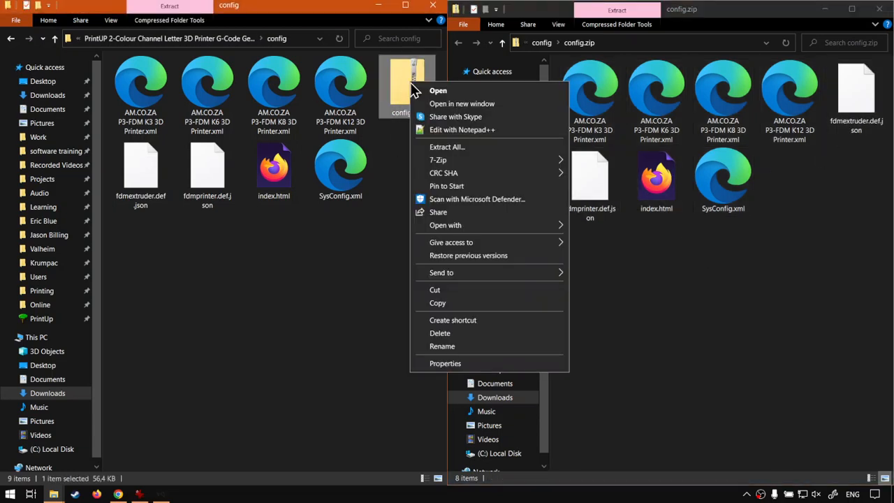
{"action": "left_click", "coordinate": [718, 272]}
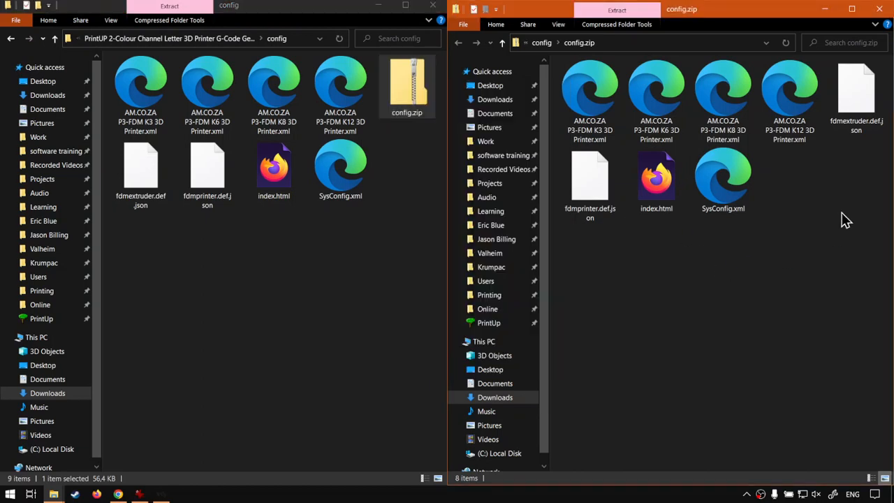
{"action": "left_click_drag", "start_coordinate": [866, 282], "coordinate": [590, 99]}
{"action": "right_click", "coordinate": [592, 97]}
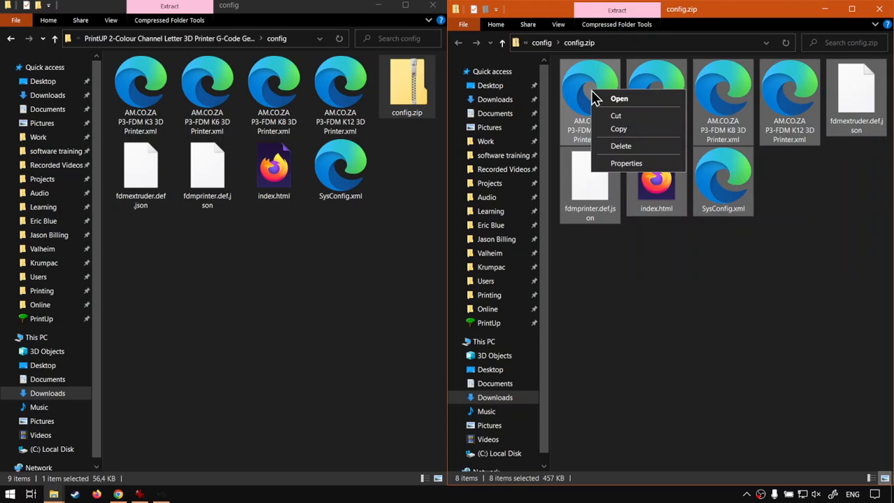
{"action": "left_click", "coordinate": [619, 128]}
- Paste the copied files into the program's config folder, replacing the existing files with the same names
{"action": "left_click", "coordinate": [235, 293]}
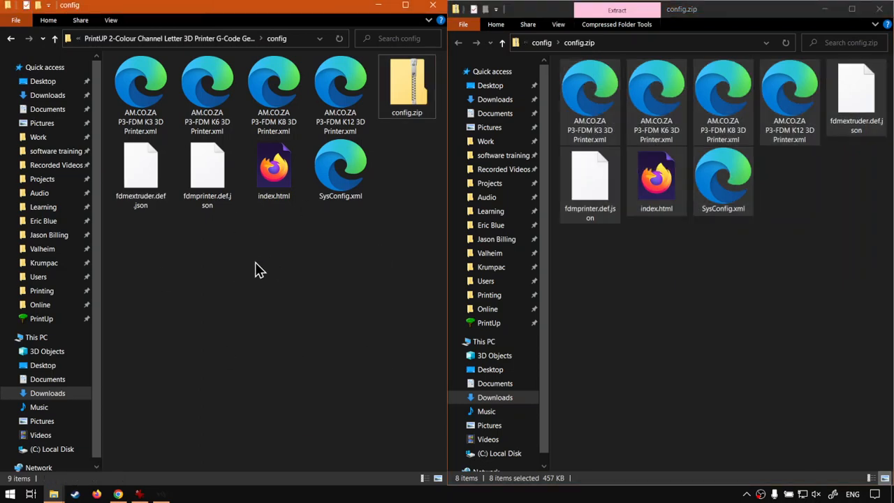
{"action": "right_click", "coordinate": [255, 262]}
{"action": "left_click", "coordinate": [282, 345]}
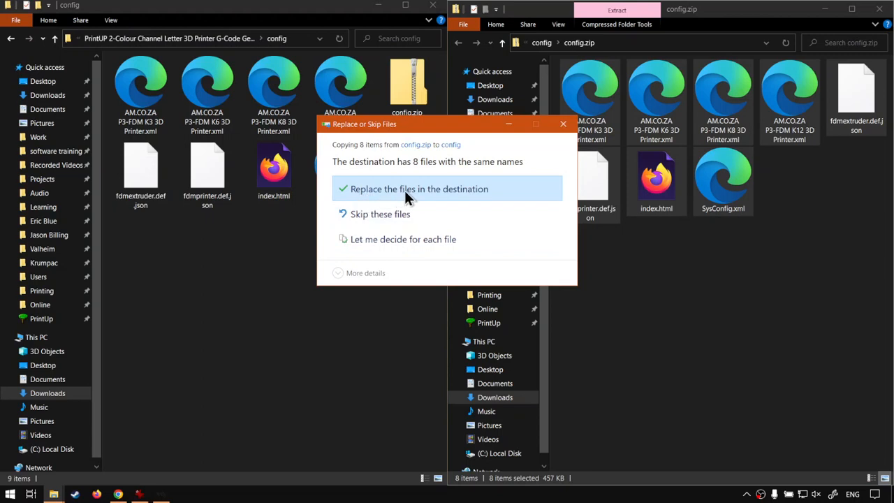
{"action": "left_click", "coordinate": [437, 196]}
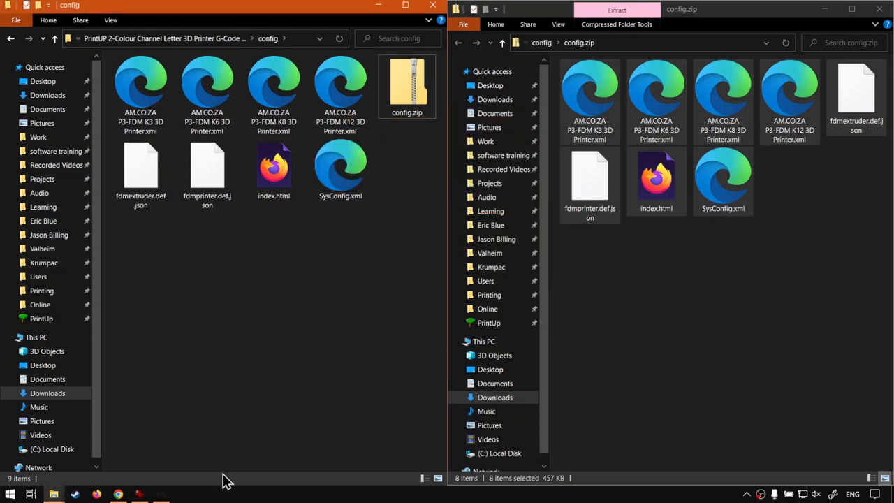
- Close the running slicer and return from the config folder to the main PrintUP 2 folder
{"action": "left_click", "coordinate": [161, 493]}
{"action": "left_click", "coordinate": [877, 5]}
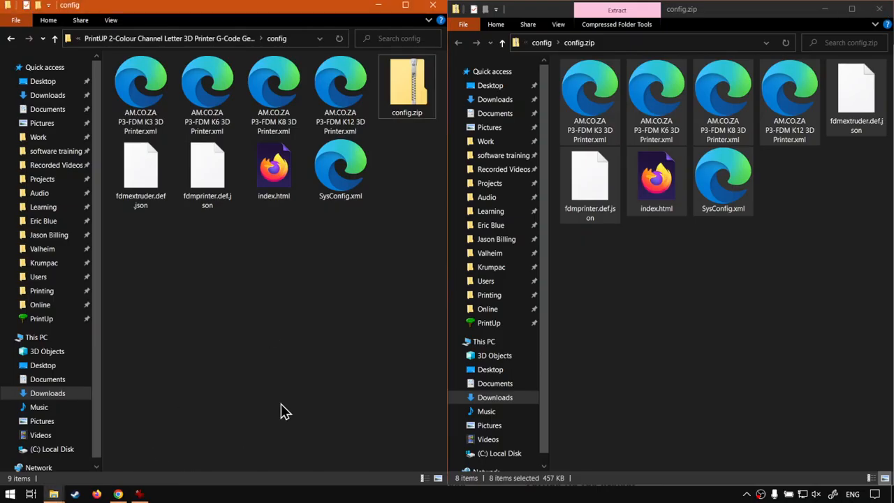
{"action": "left_click", "coordinate": [55, 39]}
{"action": "left_click", "coordinate": [337, 433]}
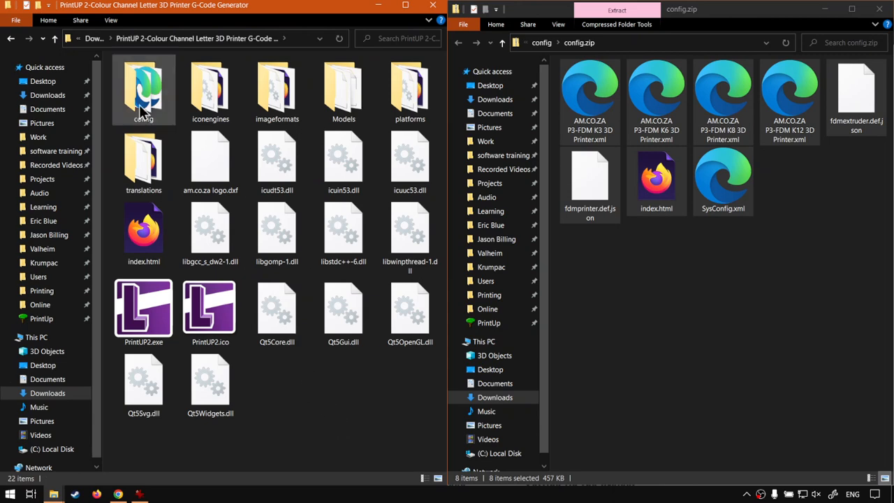
- Launch PrintUP2.exe from the program folder and maximize the slicer window
{"action": "left_click", "coordinate": [146, 317]}
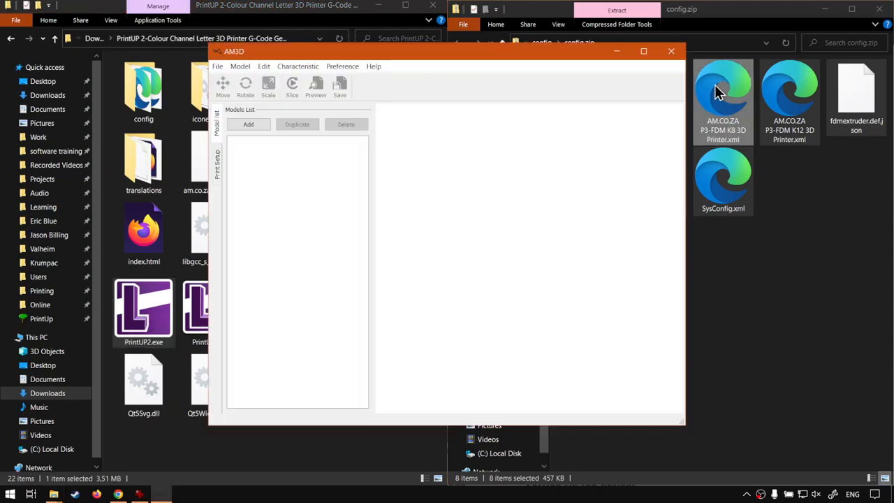
{"action": "left_click", "coordinate": [644, 53]}
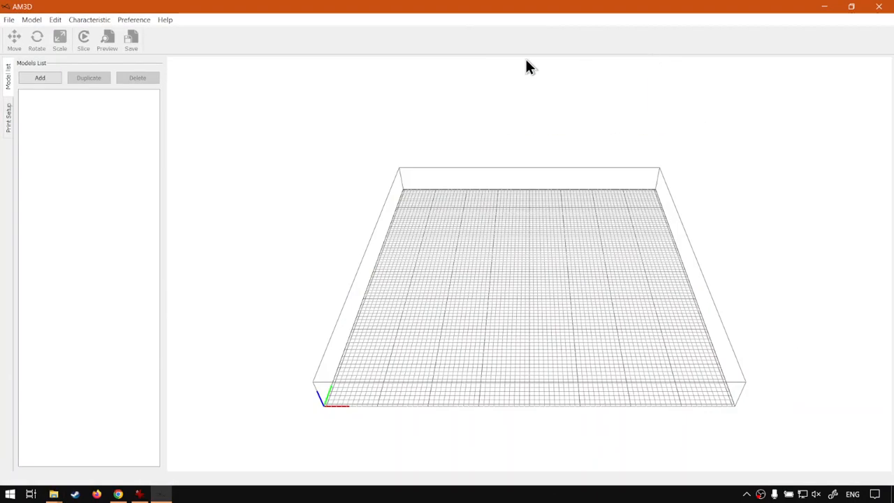
- Check the nozzle sizes of the left and right extruders in the printer settings, and close the dialog without saving changes
{"action": "left_click", "coordinate": [135, 19]}
{"action": "left_click", "coordinate": [152, 45]}
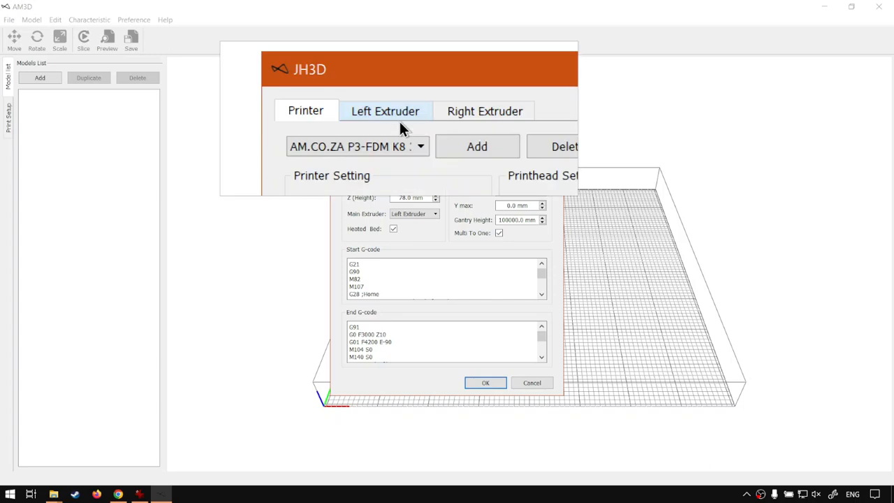
{"action": "left_click", "coordinate": [399, 119]}
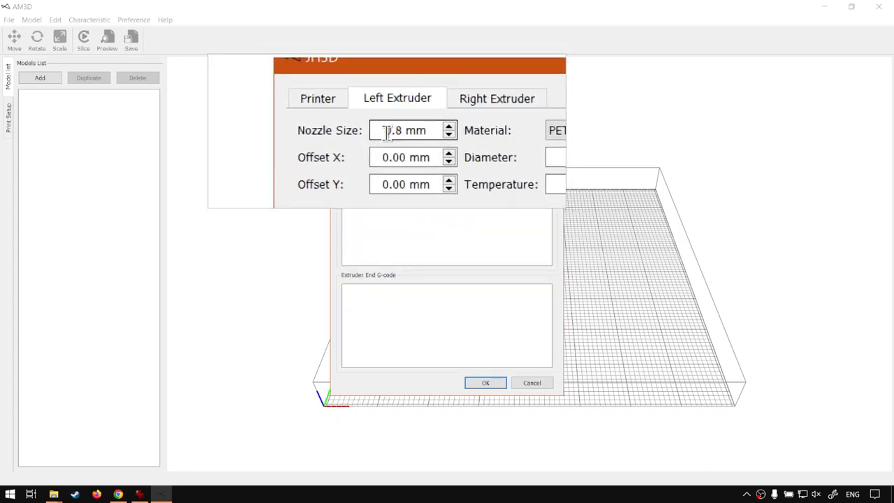
{"action": "left_click", "coordinate": [430, 120]}
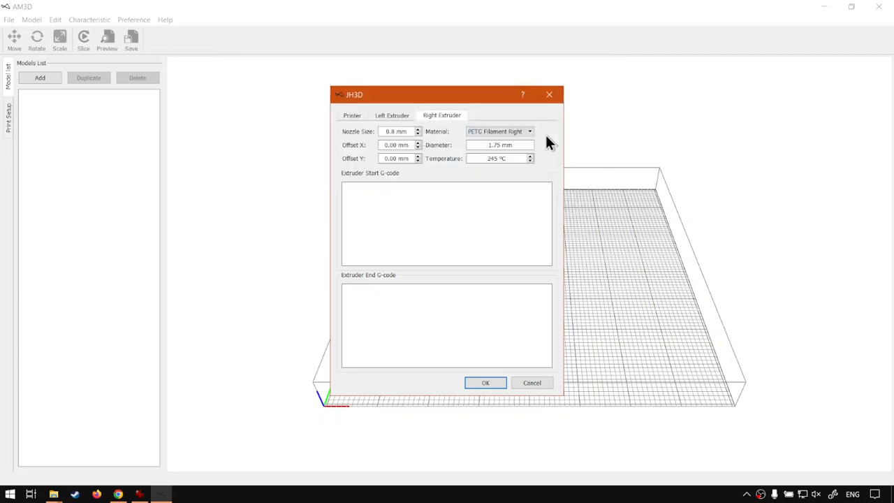
{"action": "left_click", "coordinate": [396, 119]}
{"action": "left_click", "coordinate": [532, 384]}
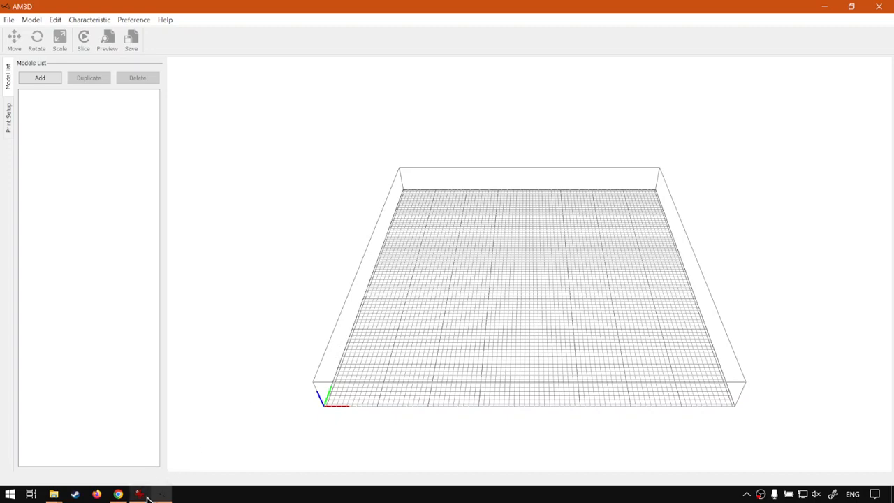
- Switch to Chrome with the softwaretraining.co.za training videos page
{"action": "left_click", "coordinate": [118, 493]}
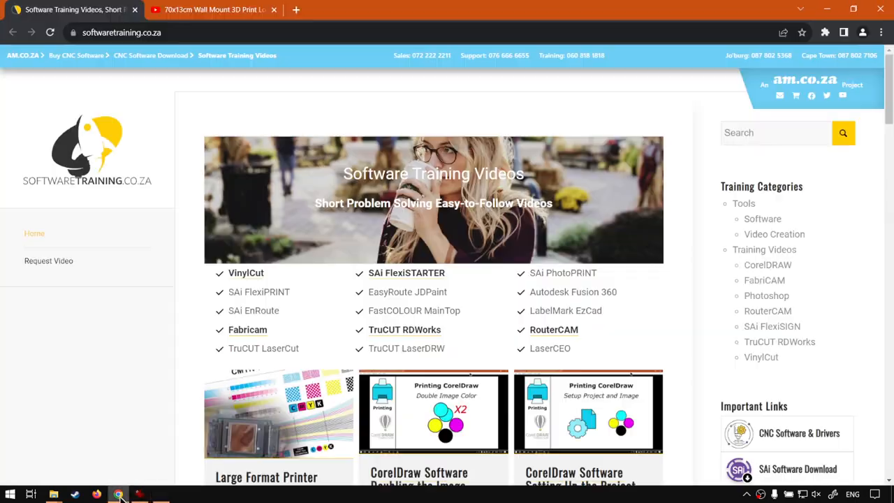